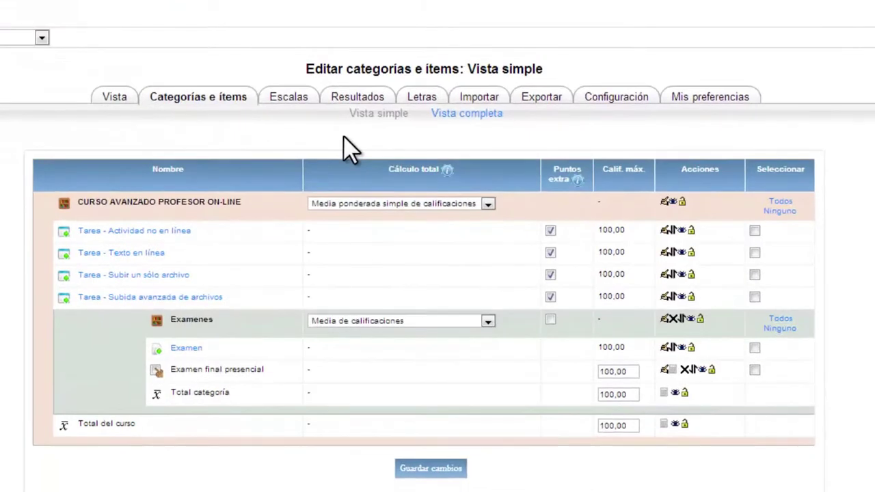
# Step: Try Media de calificaciones as the course's total calculation, and Media ponderada de calificaciones, checking the weight fields of the first three tasks
pyautogui.click(488, 203)
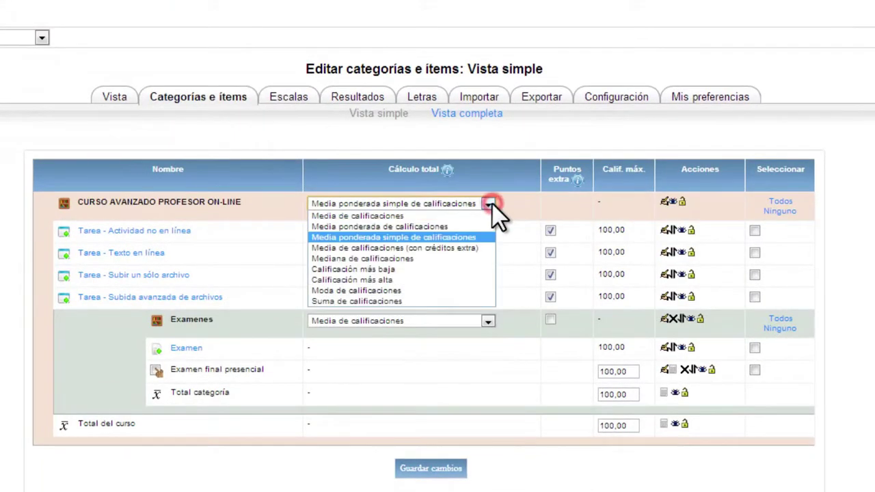
pyautogui.click(463, 216)
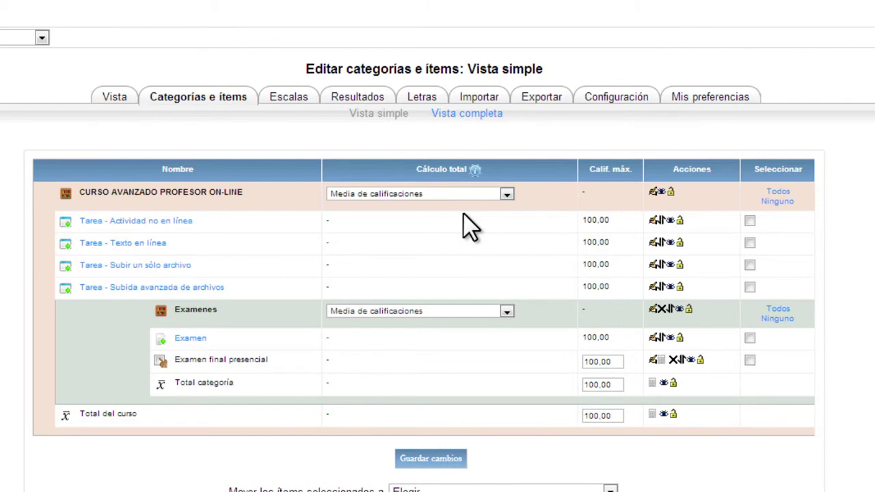
pyautogui.click(507, 194)
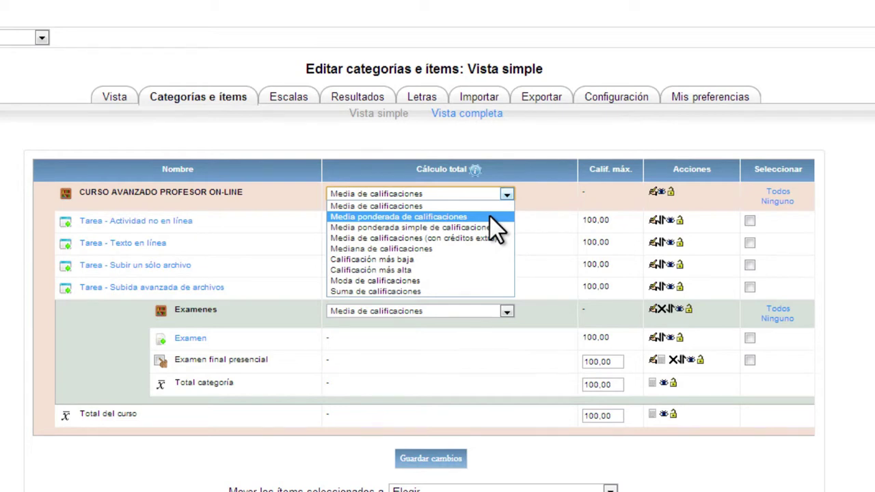
pyautogui.click(489, 217)
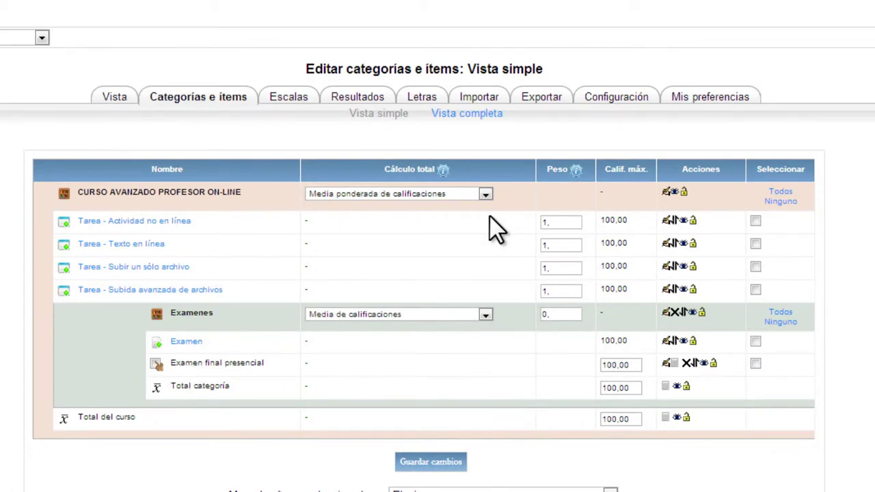
pyautogui.doubleClick(551, 220)
pyautogui.doubleClick(551, 244)
pyautogui.doubleClick(551, 268)
pyautogui.click(470, 214)
# Step: Try the course calculations Media ponderada simple de calificaciones and Media de calificaciones (con créditos extra), checking the tasks' extra-point fields
pyautogui.click(485, 194)
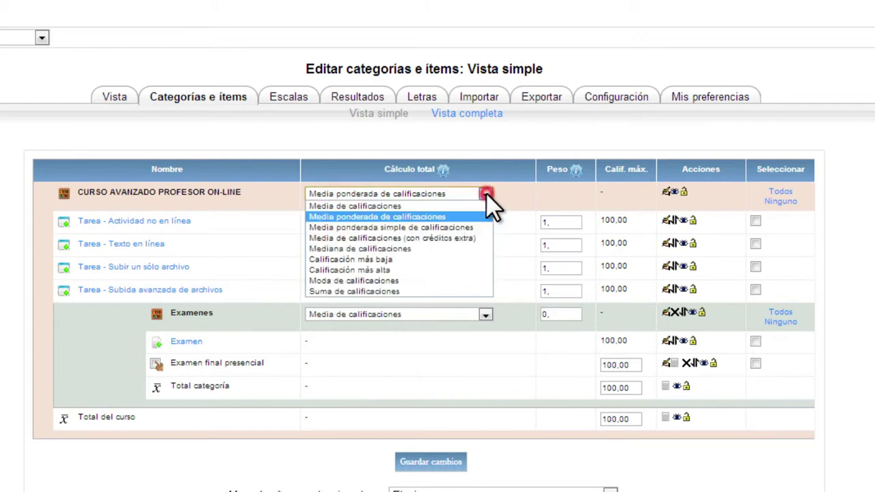
pyautogui.click(470, 227)
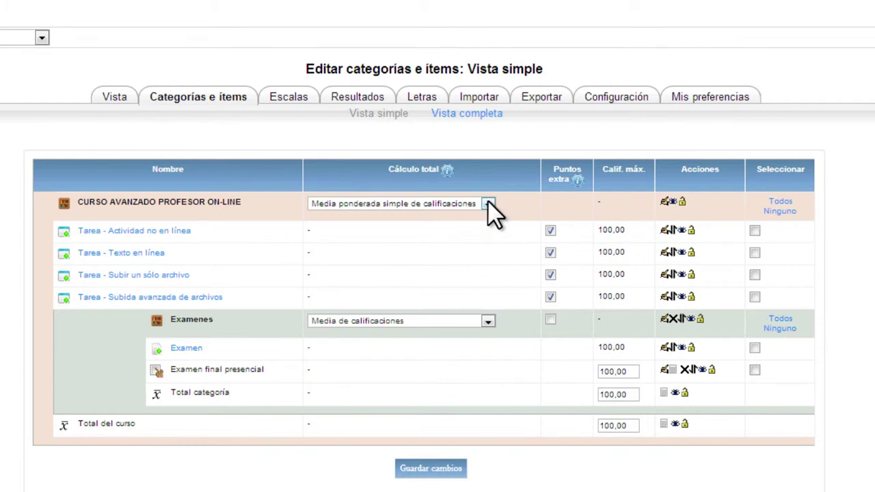
pyautogui.click(488, 203)
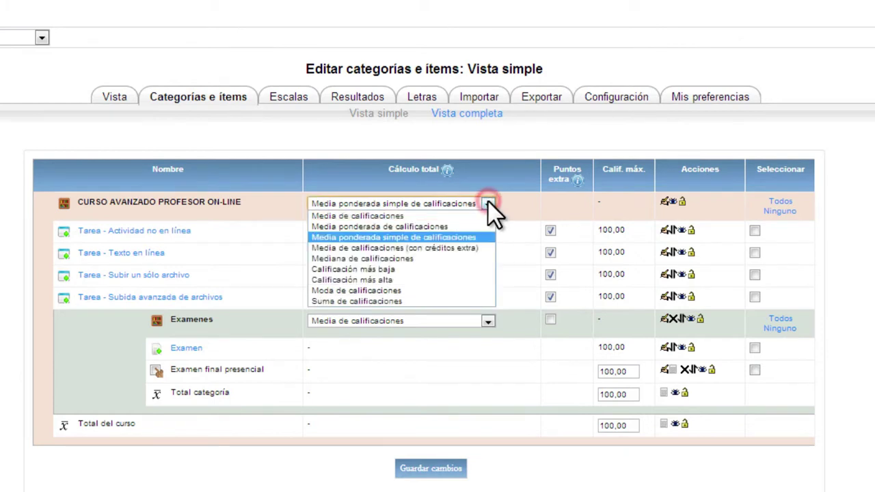
pyautogui.click(479, 248)
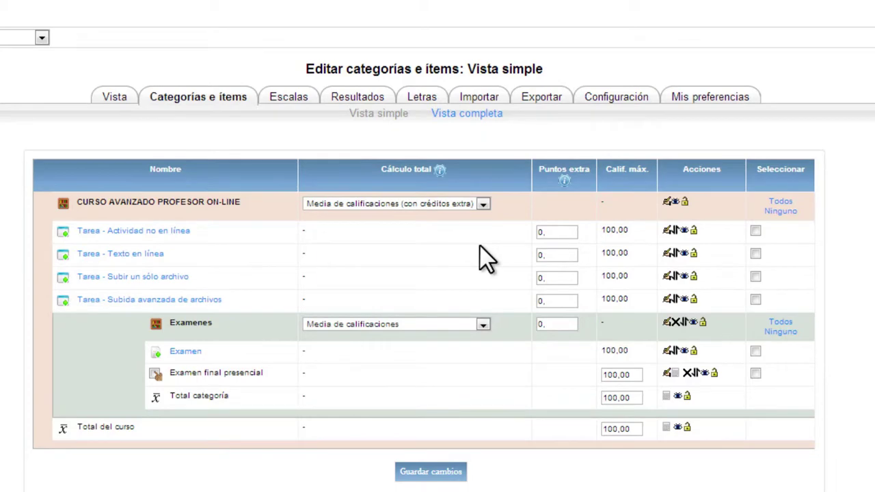
pyautogui.click(546, 231)
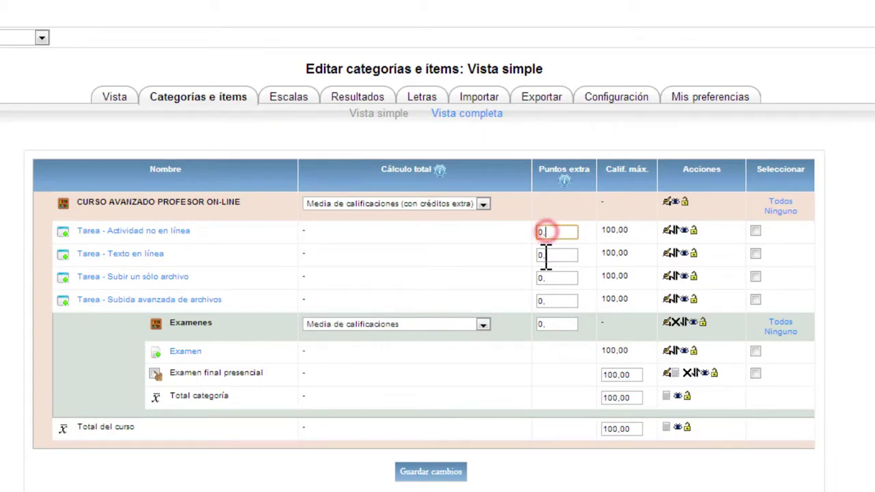
pyautogui.click(547, 254)
pyautogui.click(474, 248)
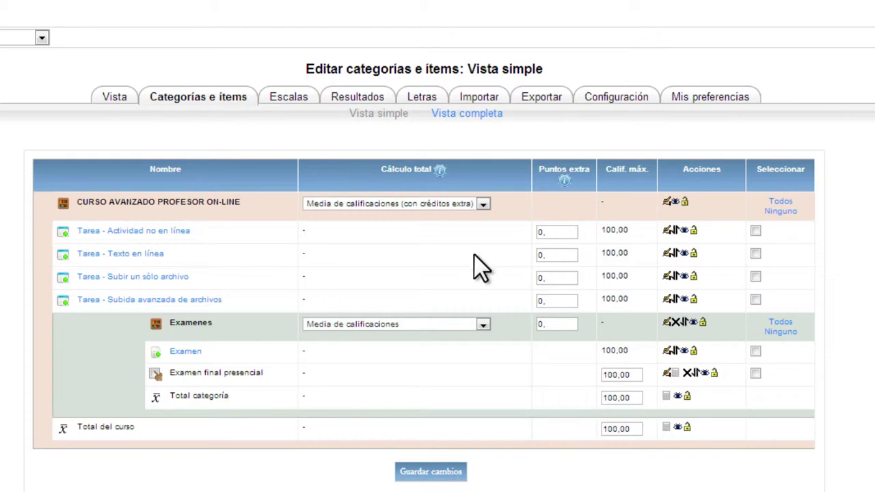
# Step: Try Mediana de calificaciones and Calificación más baja as the course's total calculation
pyautogui.click(482, 202)
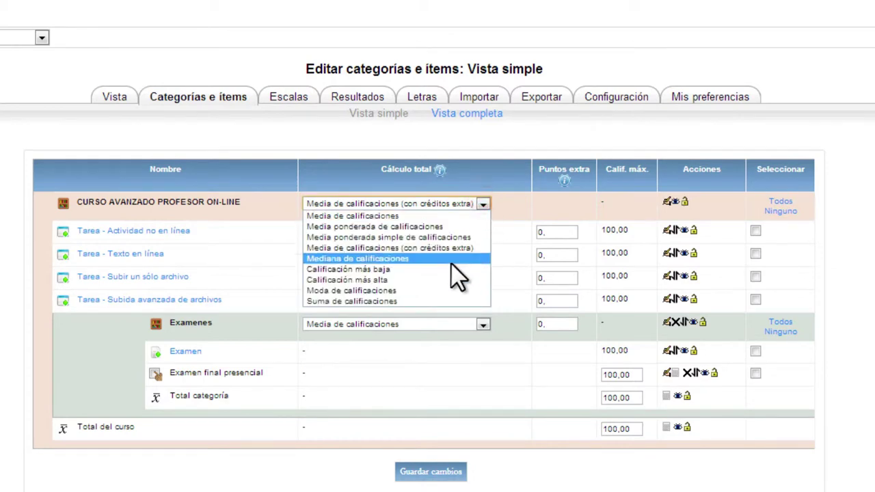
pyautogui.click(473, 259)
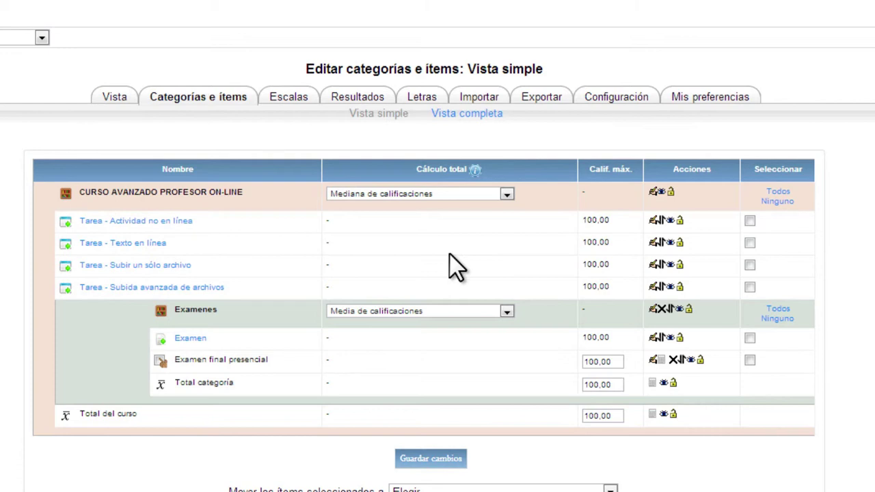
pyautogui.click(505, 194)
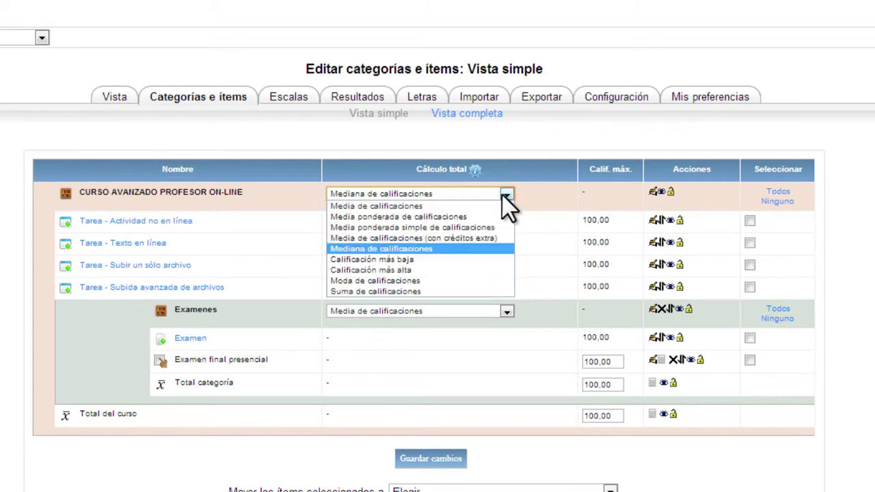
pyautogui.click(471, 259)
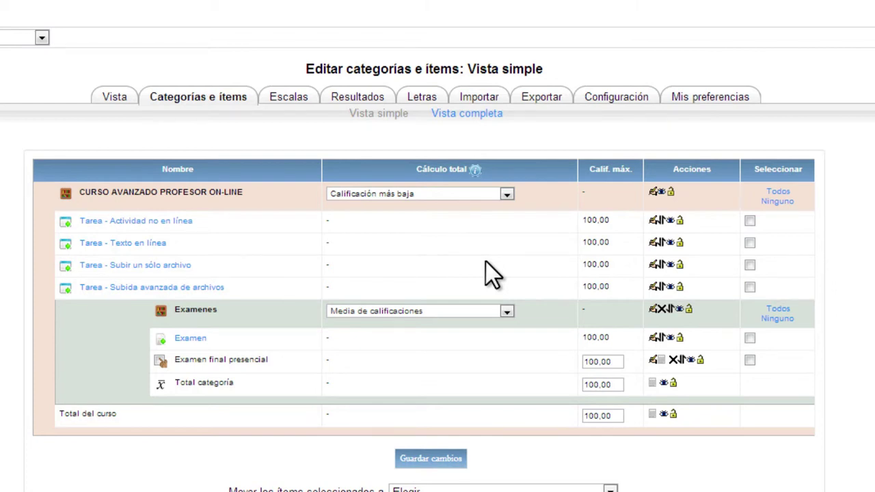
# Step: Try Calificación más alta and Moda de calificaciones as the course's total calculation
pyautogui.click(507, 195)
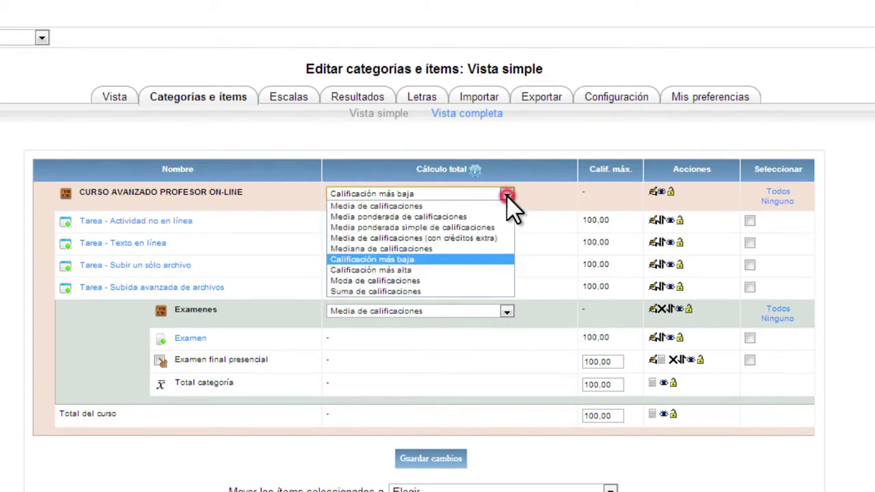
pyautogui.click(479, 269)
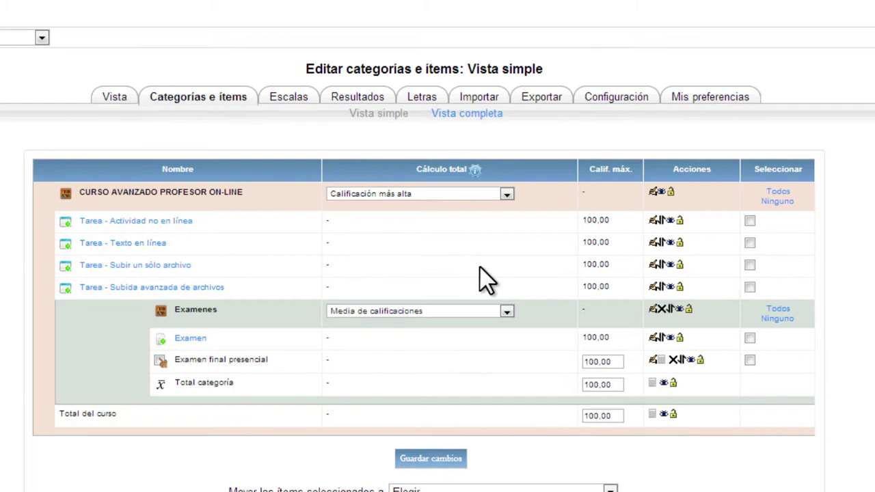
pyautogui.click(507, 194)
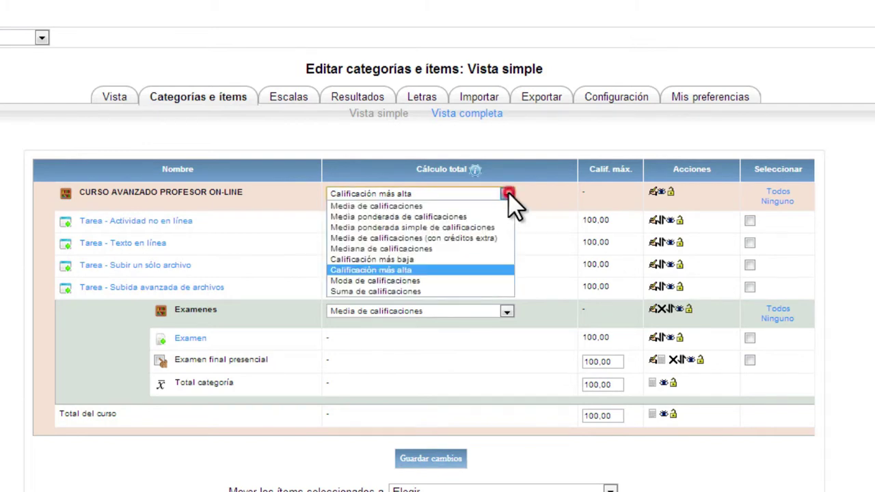
pyautogui.click(461, 281)
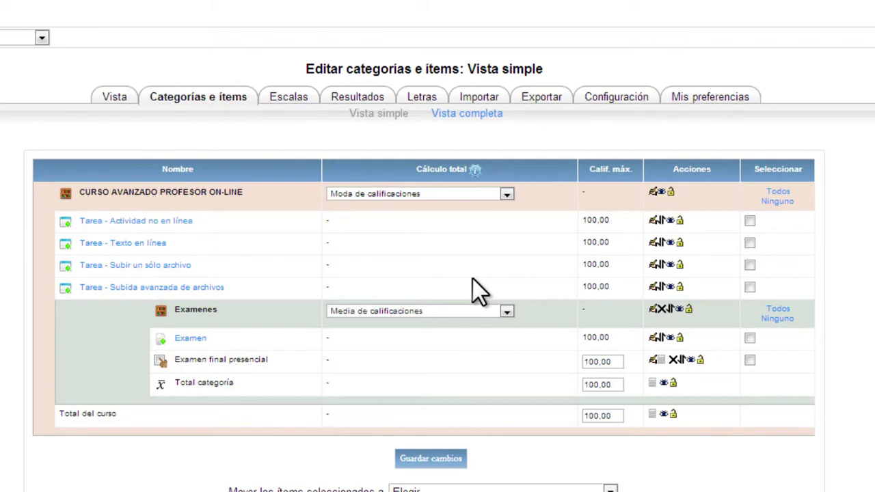
# Step: Try Suma de calificaciones for the course, check the course total's maximum grade, and return the calculation to Media de calificaciones
pyautogui.click(507, 194)
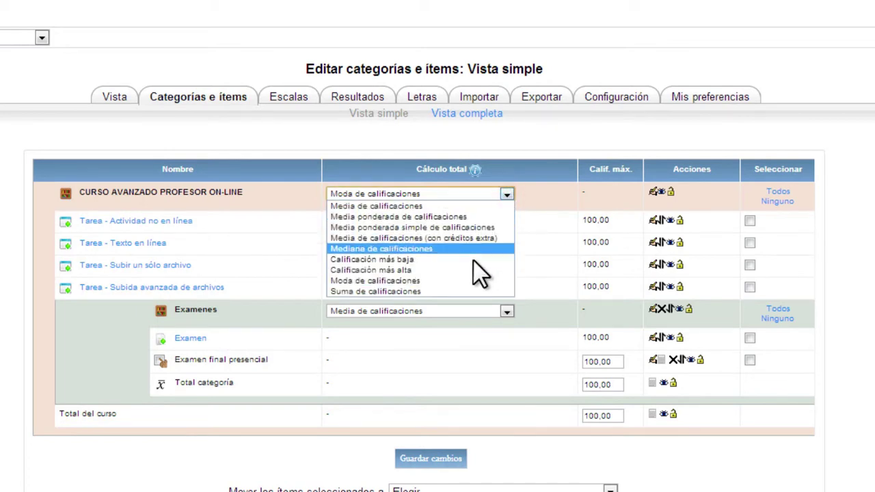
pyautogui.click(466, 291)
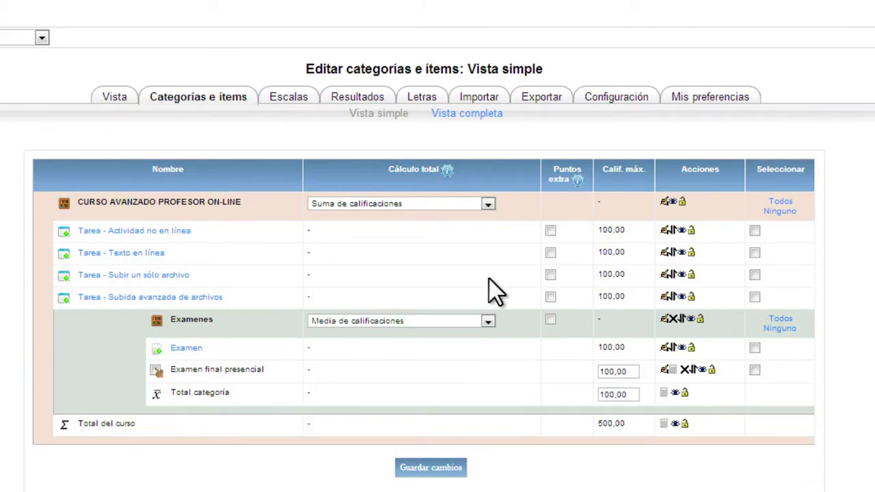
pyautogui.click(598, 422)
pyautogui.moveTo(624, 422); pyautogui.dragTo(625, 421)
pyautogui.click(552, 425)
pyautogui.click(487, 205)
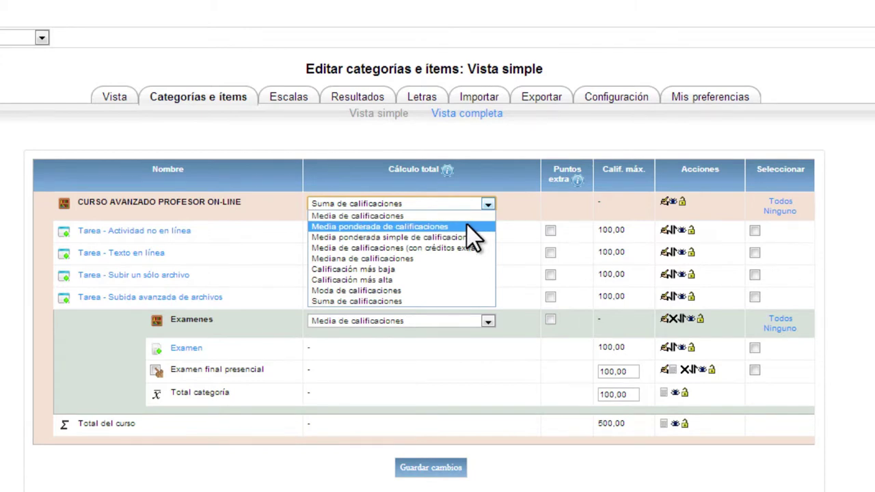
pyautogui.click(469, 216)
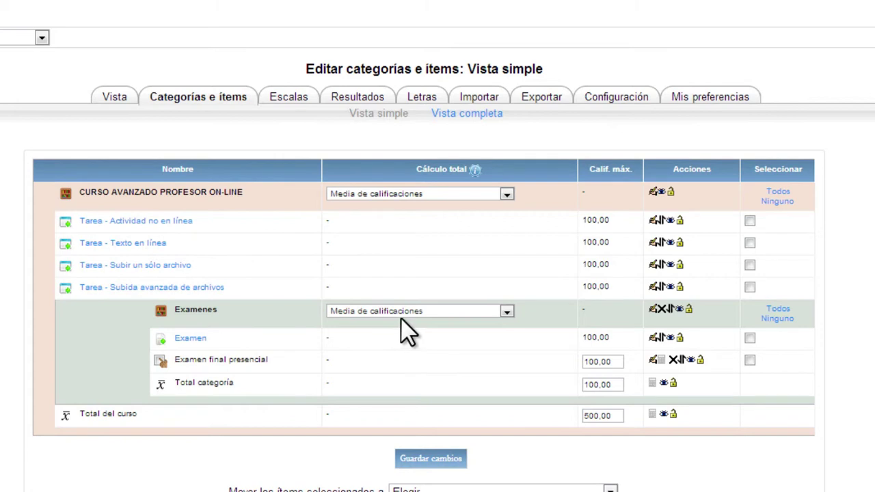
# Step: Set the course's total calculation to Media ponderada de calificaciones, with a weight of 15 for each of the four tasks and 40 for Examenes
pyautogui.click(505, 194)
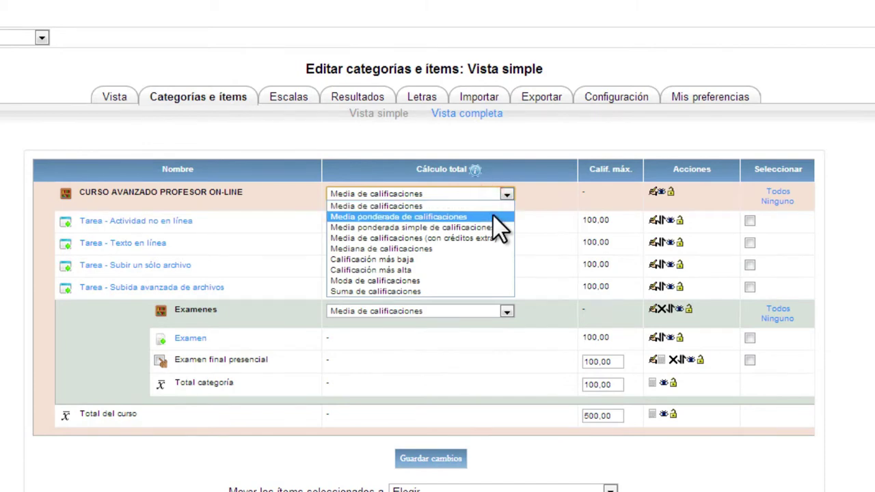
pyautogui.click(494, 216)
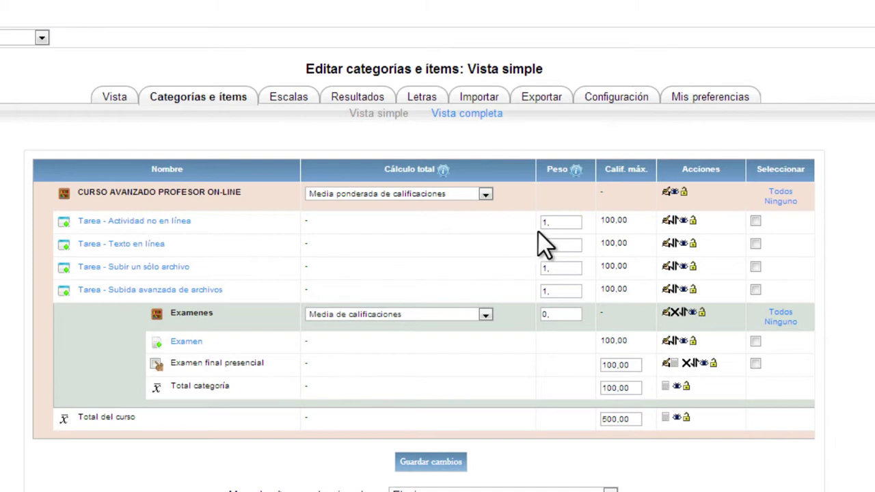
pyautogui.doubleClick(561, 222)
pyautogui.write('15')
pyautogui.moveTo(578, 244); pyautogui.dragTo(514, 244)
pyautogui.write('15')
pyautogui.moveTo(564, 268); pyautogui.dragTo(523, 289)
pyautogui.write('1515')
pyautogui.click(514, 287)
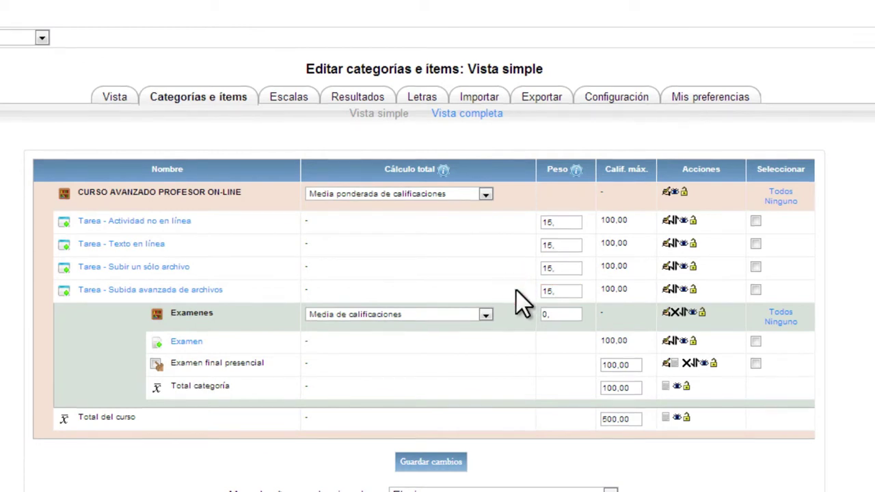
pyautogui.click(543, 315)
# Step: Set the maximum grade of Total del curso to 100,00 and save the gradebook changes
pyautogui.scroll(-2, 546, 316)
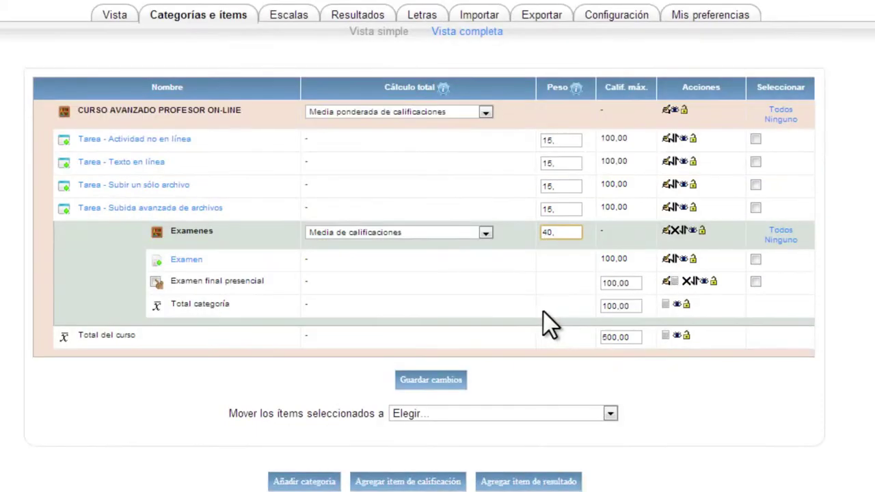
pyautogui.click(607, 337)
pyautogui.press('BackSpace')
pyautogui.write('1')
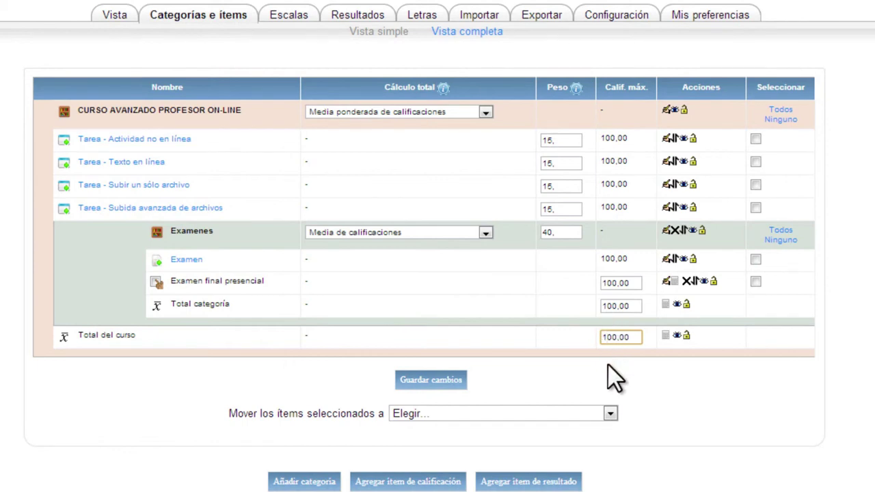
pyautogui.click(431, 382)
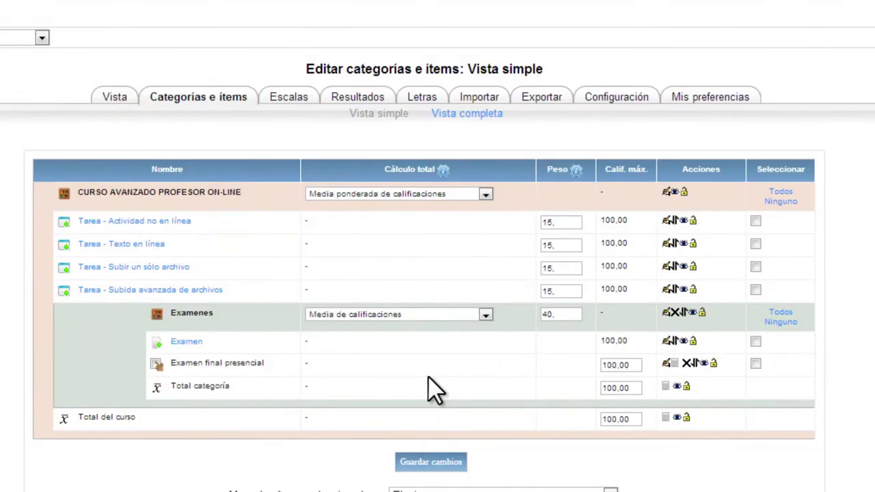